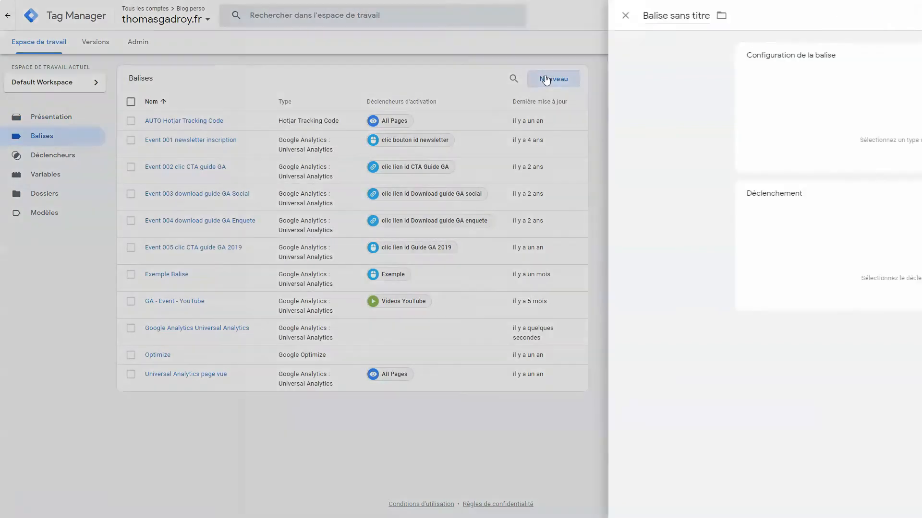
Step: Name the new untitled tag Event
click(307, 16)
text(Event)
click(301, 70)
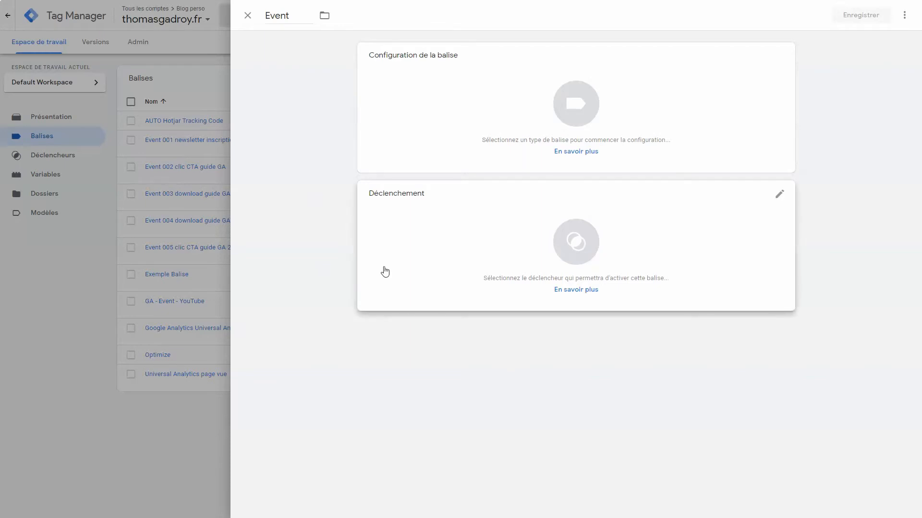
Step: Configure the tag as Google Analytics : Universal Analytics with the tracking type Événement
click(405, 126)
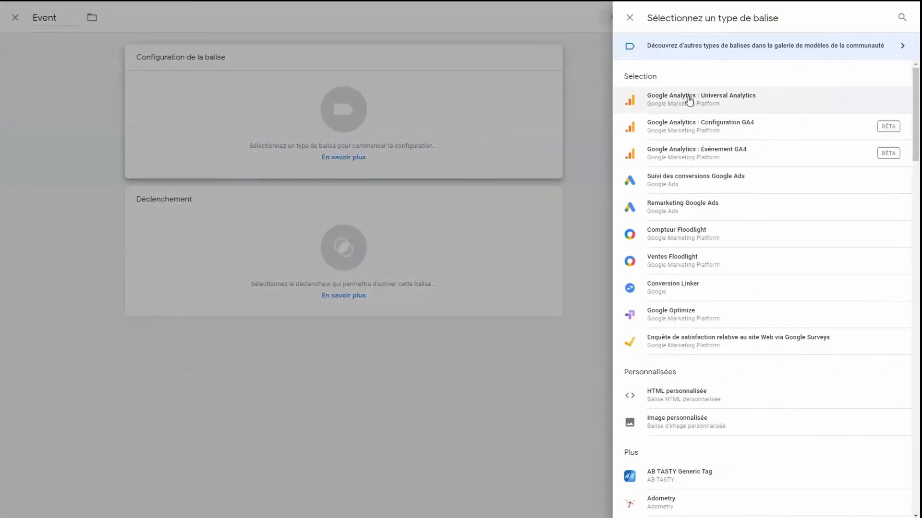
click(690, 100)
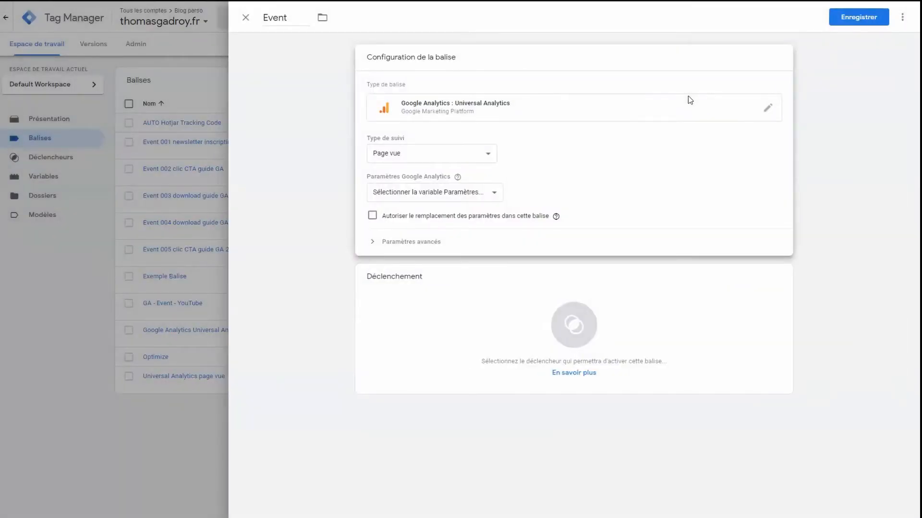
click(478, 154)
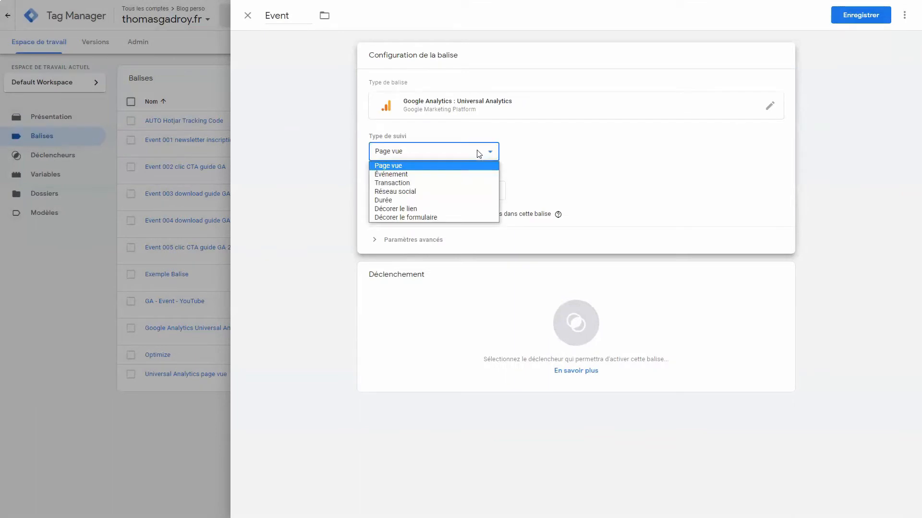
click(419, 176)
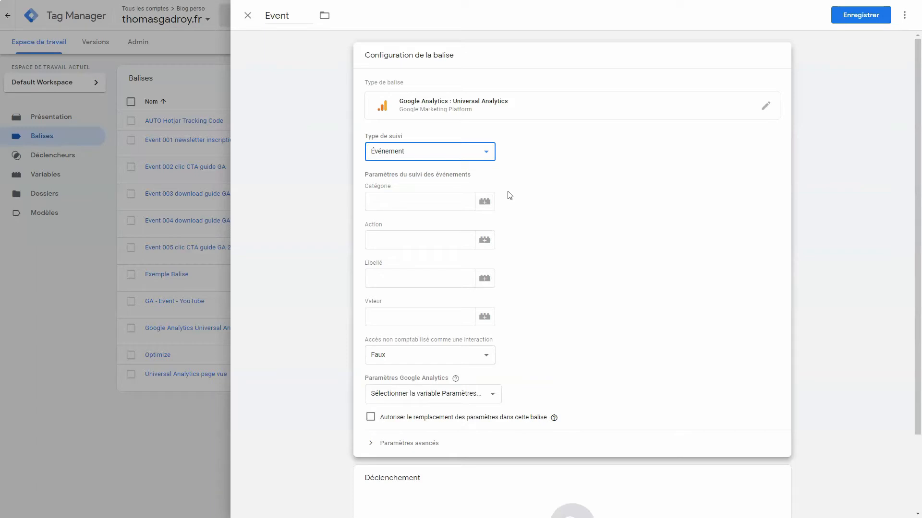
Step: Set the event's category to Newsletter, action to Inscription, label to Basdublog and value to 10, using {{Variable GA}} as the Google Analytics settings
click(431, 201)
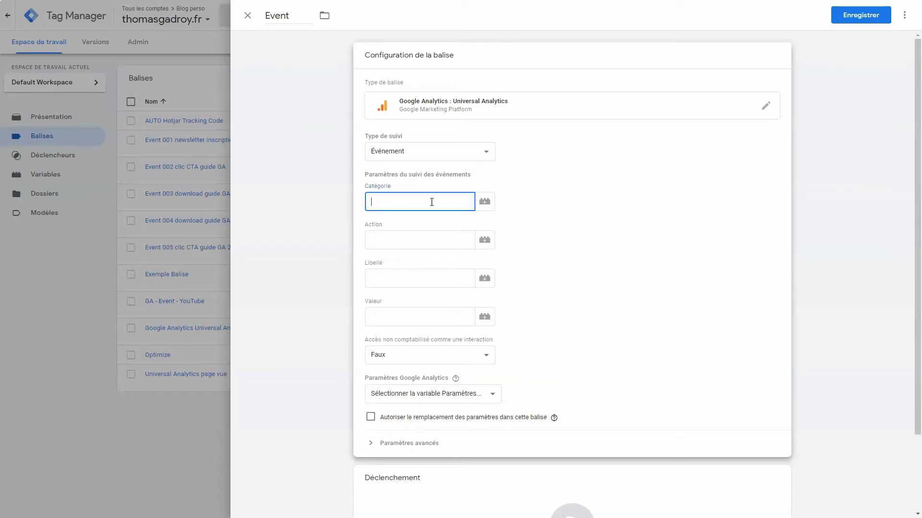
text(Newsletter)
click(433, 238)
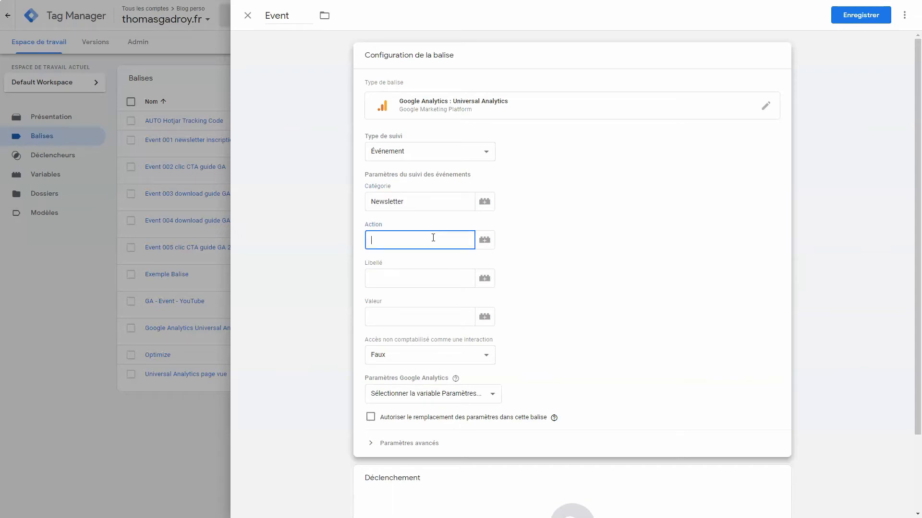
text(Inscription)
click(419, 275)
text(Basdublog)
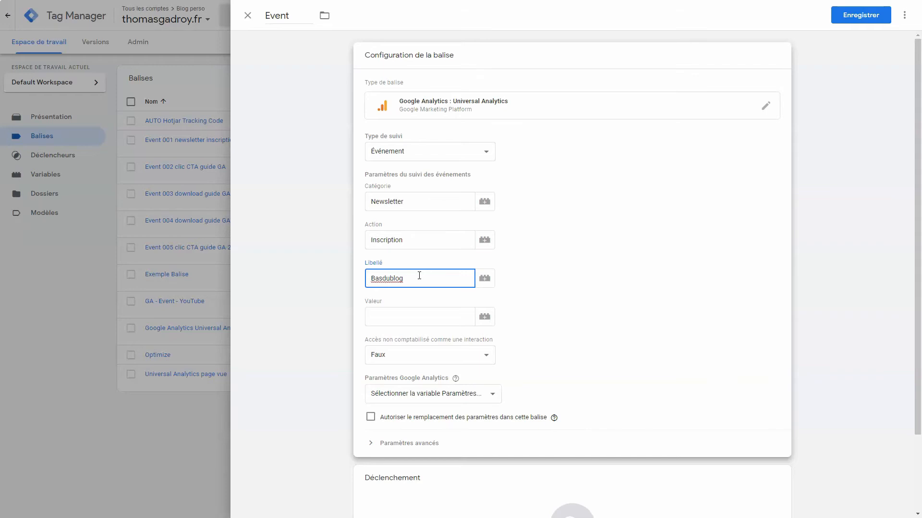
click(419, 315)
text(10)
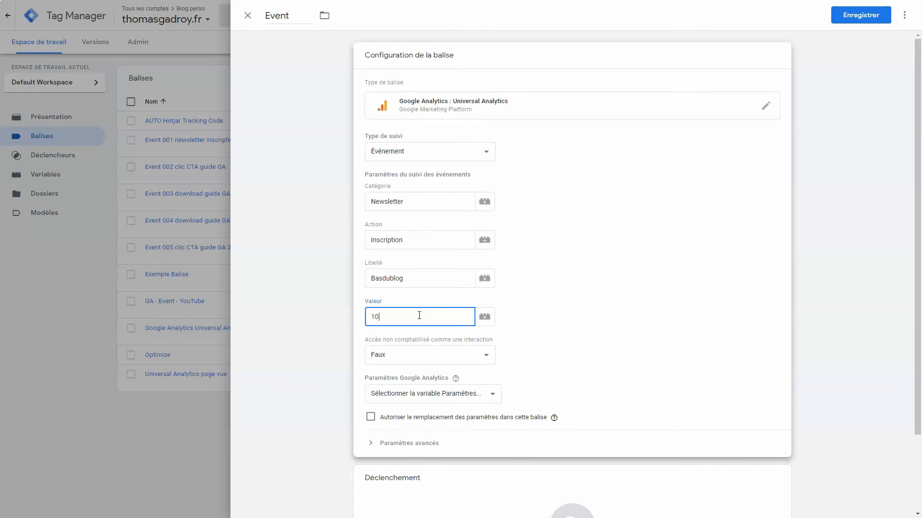
click(438, 393)
click(409, 417)
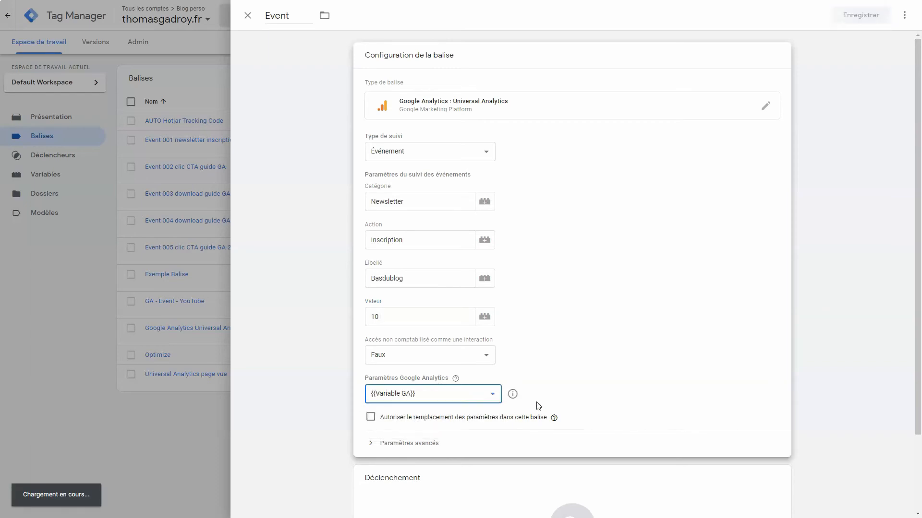
Step: Create a new trigger for the tag named Event newsletter, with the click type Tous les éléments
scroll(551, 399, down, 2)
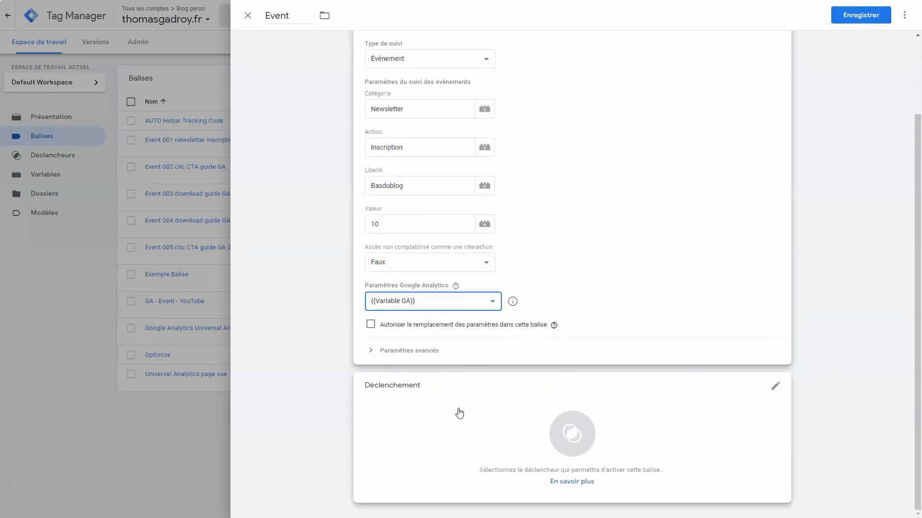
click(458, 411)
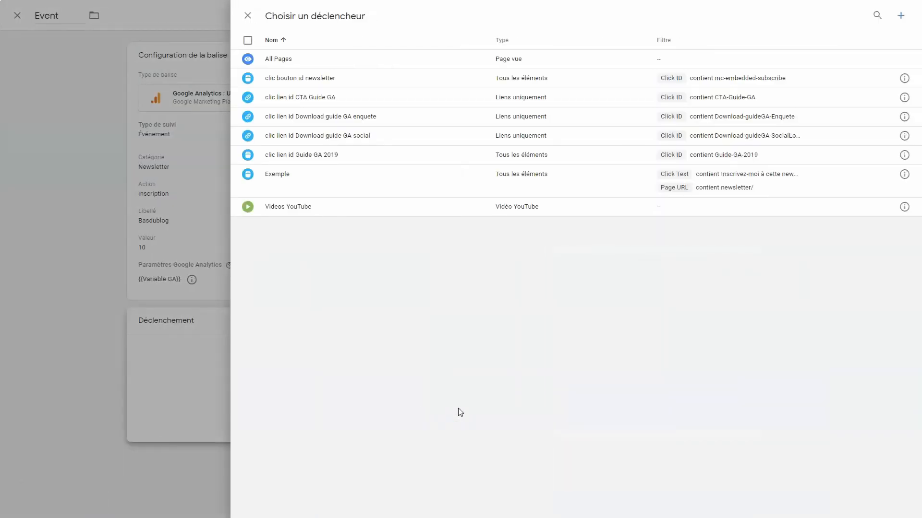
click(901, 15)
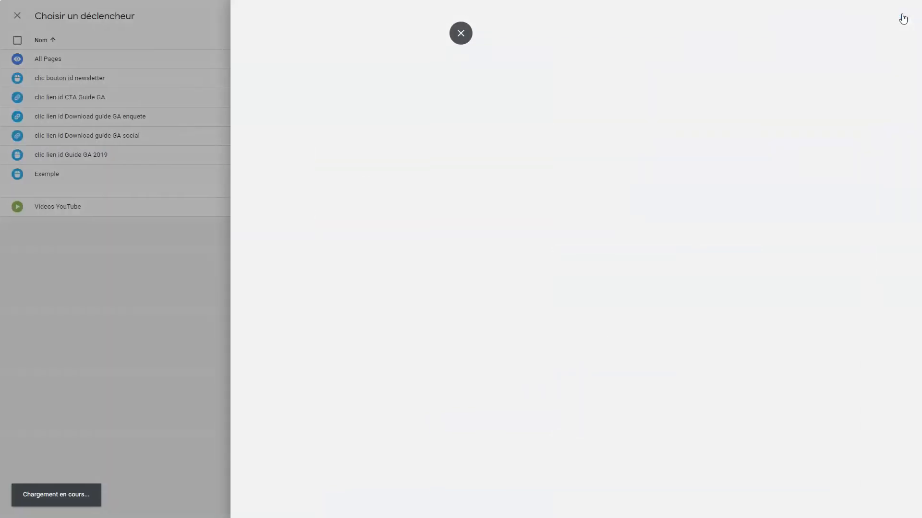
click(324, 16)
text(Event newsletter)
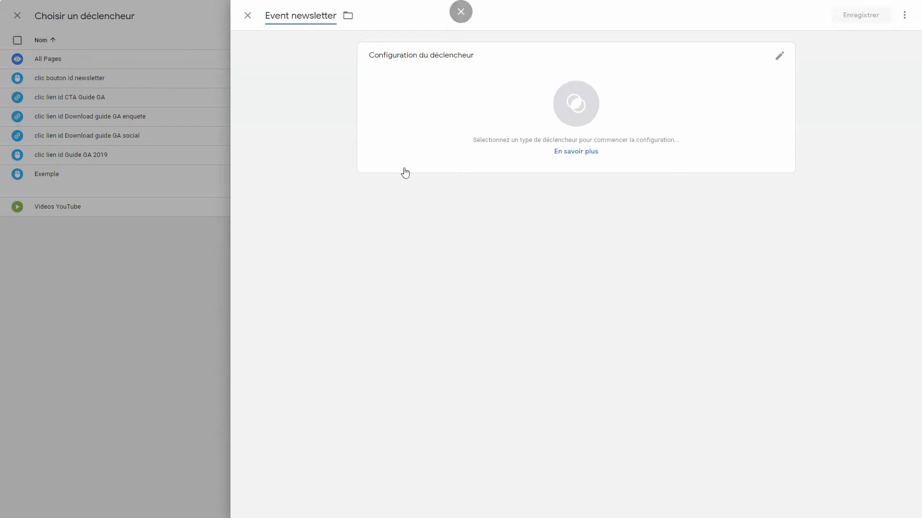
click(576, 123)
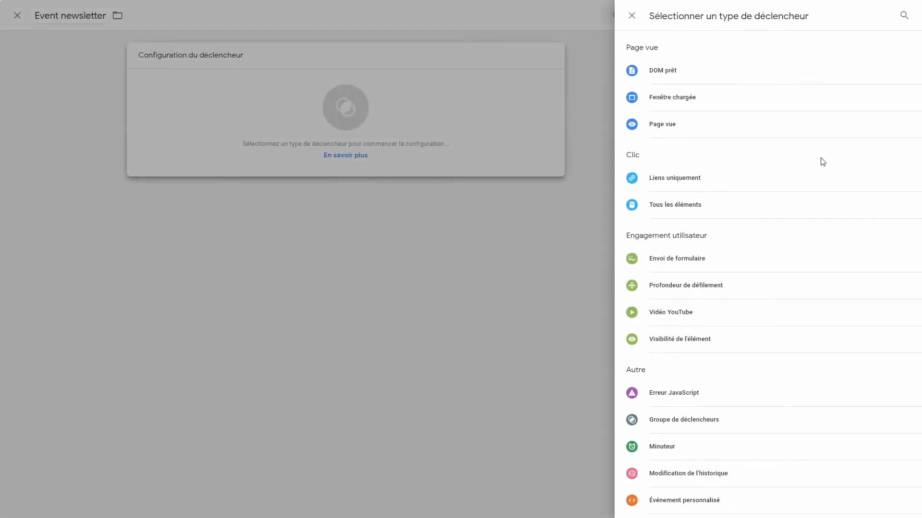
click(835, 212)
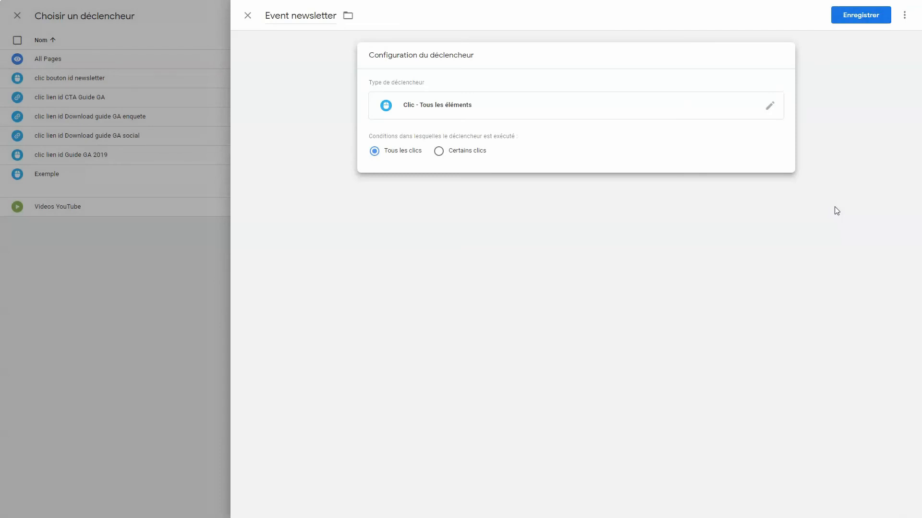
Step: Limit the trigger to Certains clics where Click Text contient "Inscrivez-moi à cette newsletter", checking the button on the blog's newsletter page
click(470, 152)
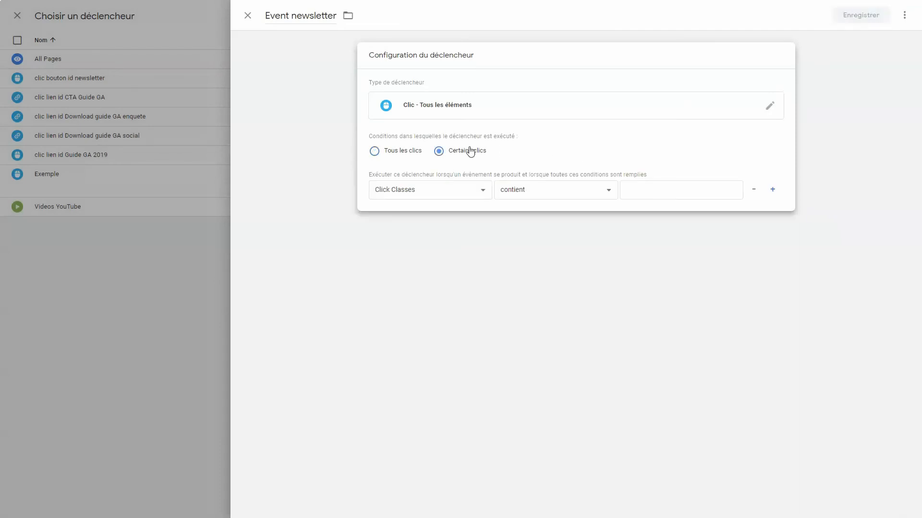
click(476, 190)
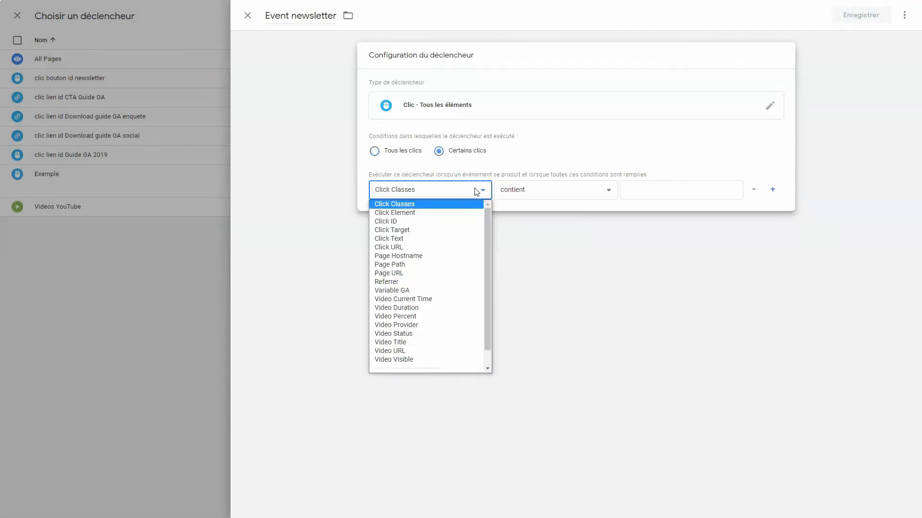
scroll(449, 281, down, 1)
scroll(469, 323, up, 1)
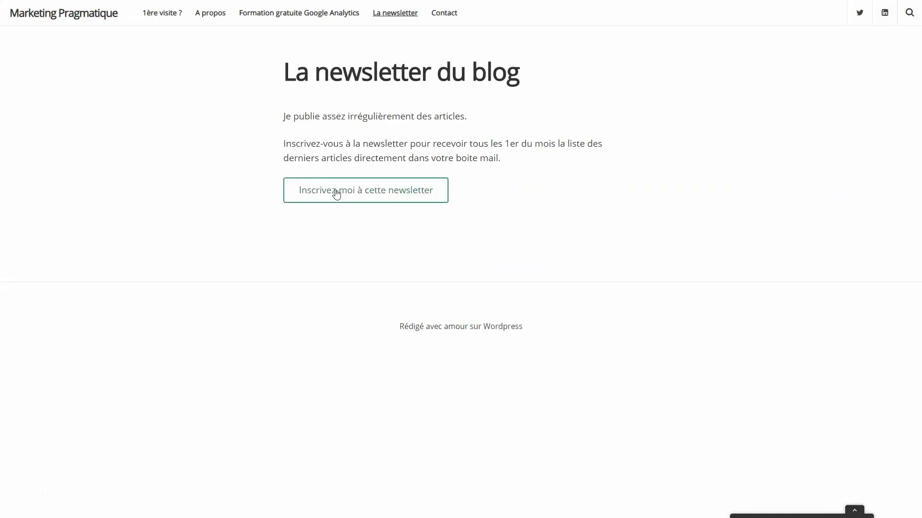
right_click(336, 191)
click(354, 280)
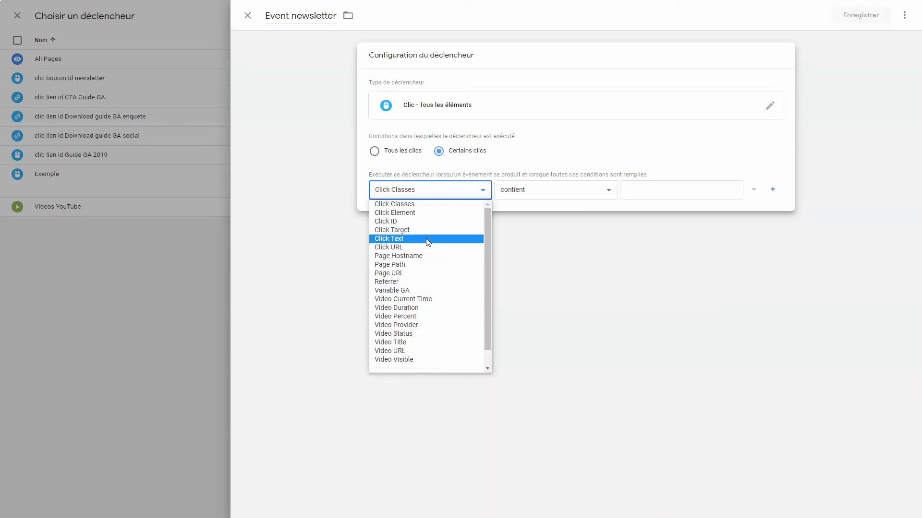
click(428, 240)
click(626, 190)
text(Inscrivez-)
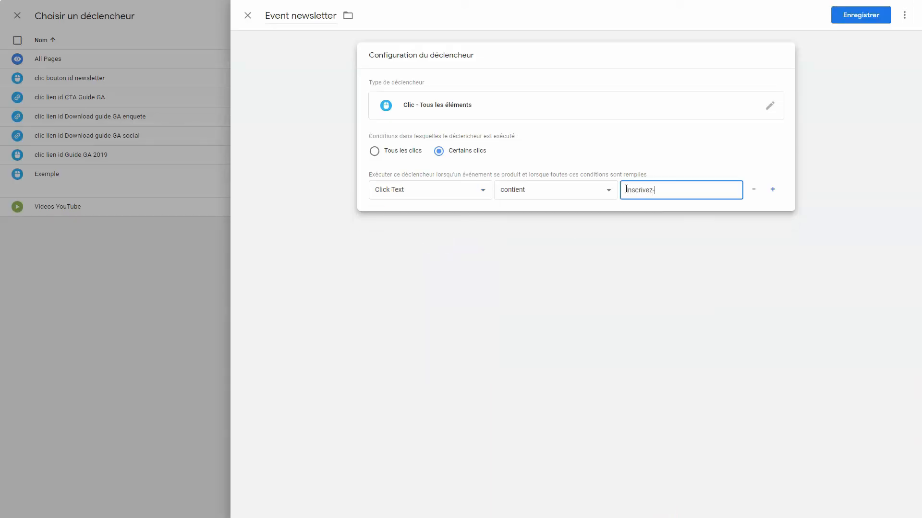
text(moi à cette newsletter)
click(634, 174)
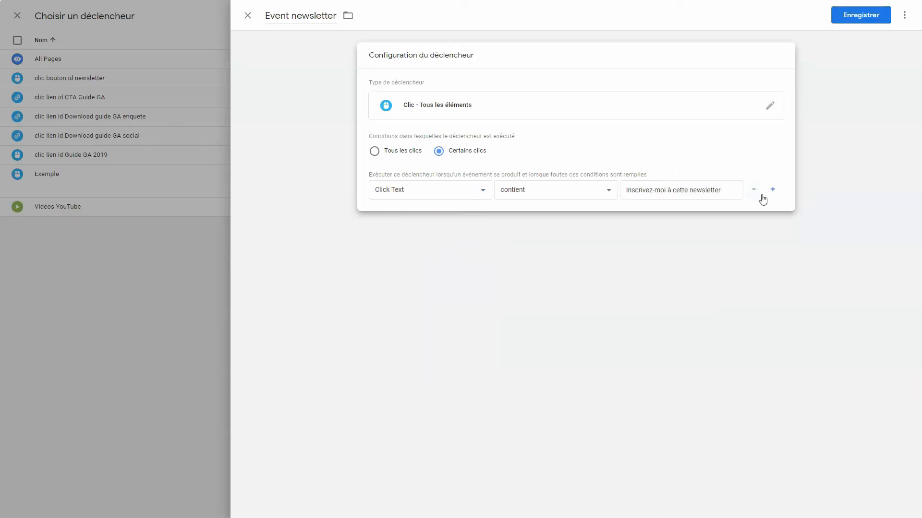
Step: Add a second trigger condition, Page URL contient /newsletter, and save the trigger and the tag
click(772, 191)
click(455, 213)
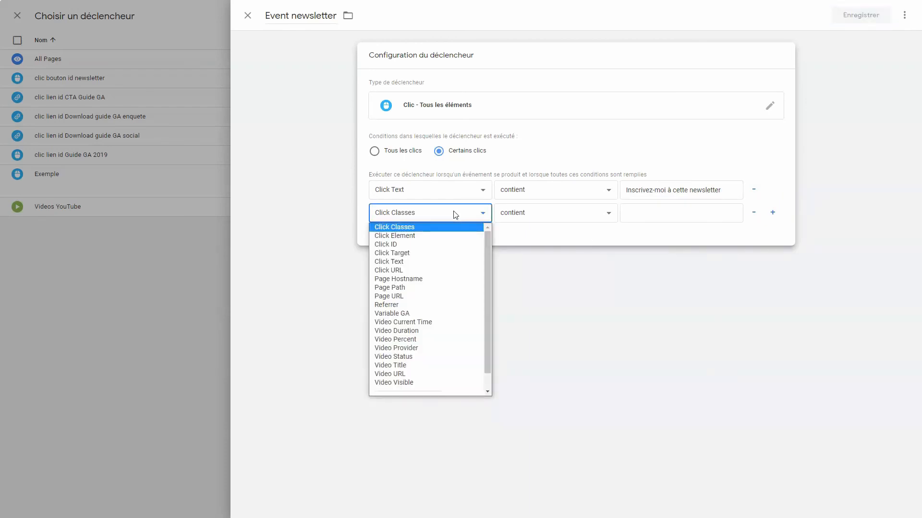
click(402, 297)
click(635, 214)
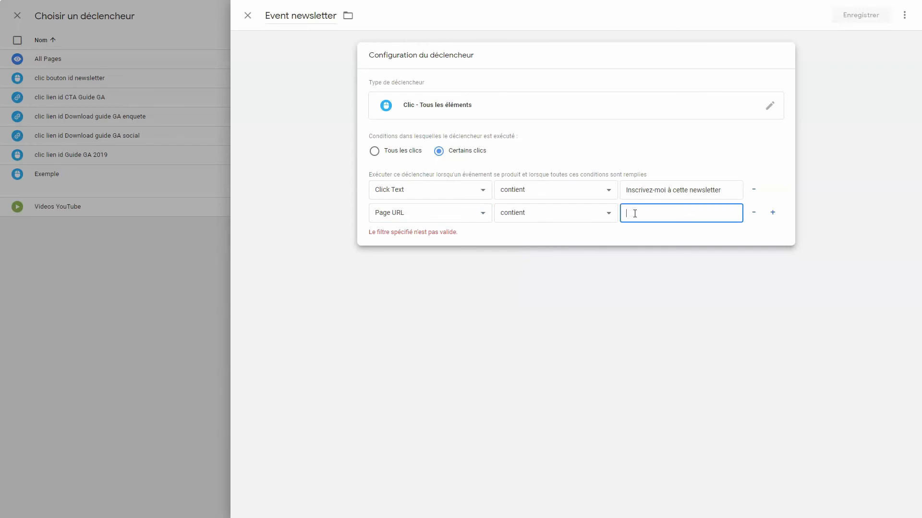
text(/newsletter)
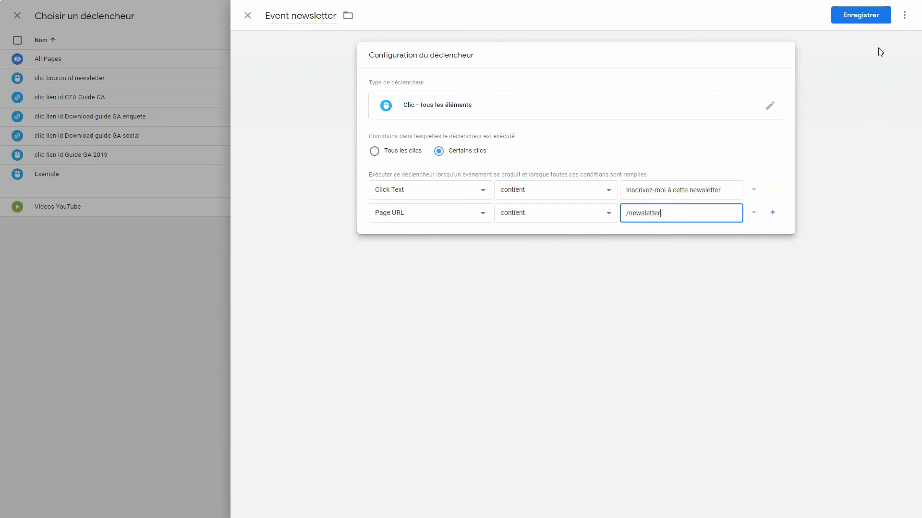
click(871, 19)
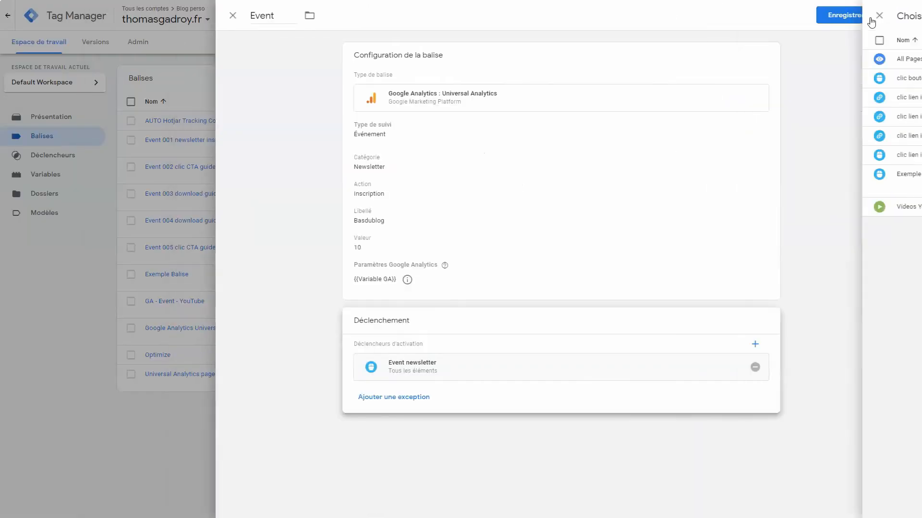
click(870, 19)
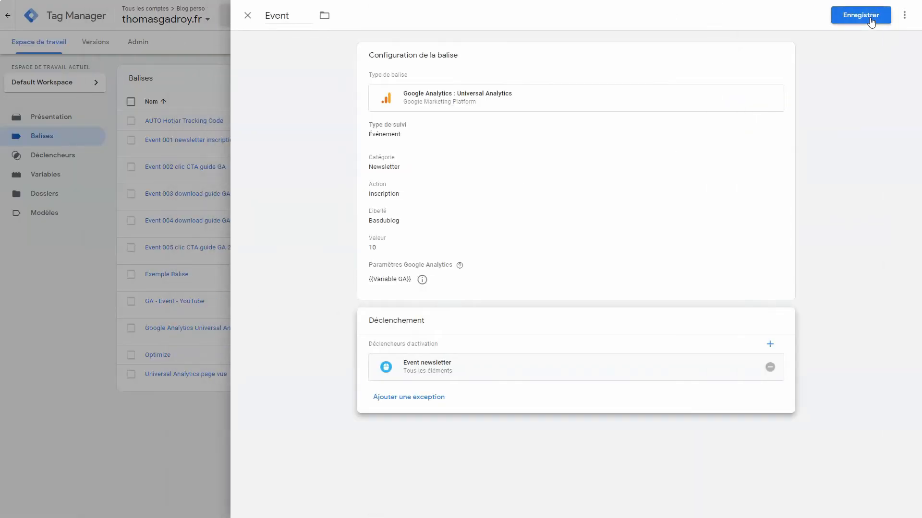